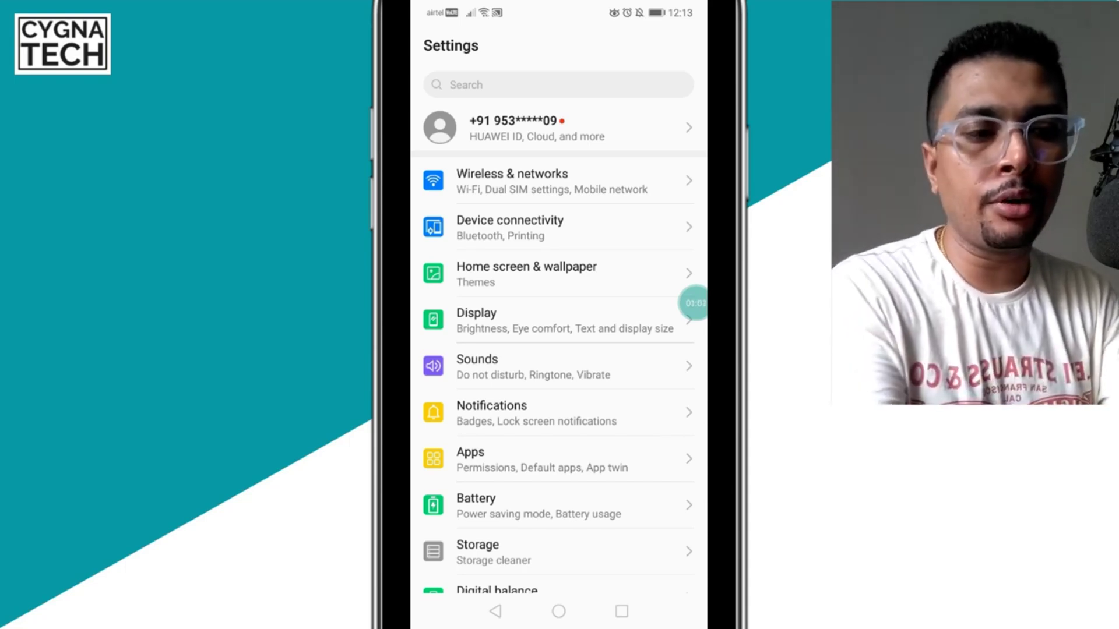
# Navigate through Wireless & networks and Mobile network to SIM 1's Access Point Names list.
pyautogui.click(558, 181)
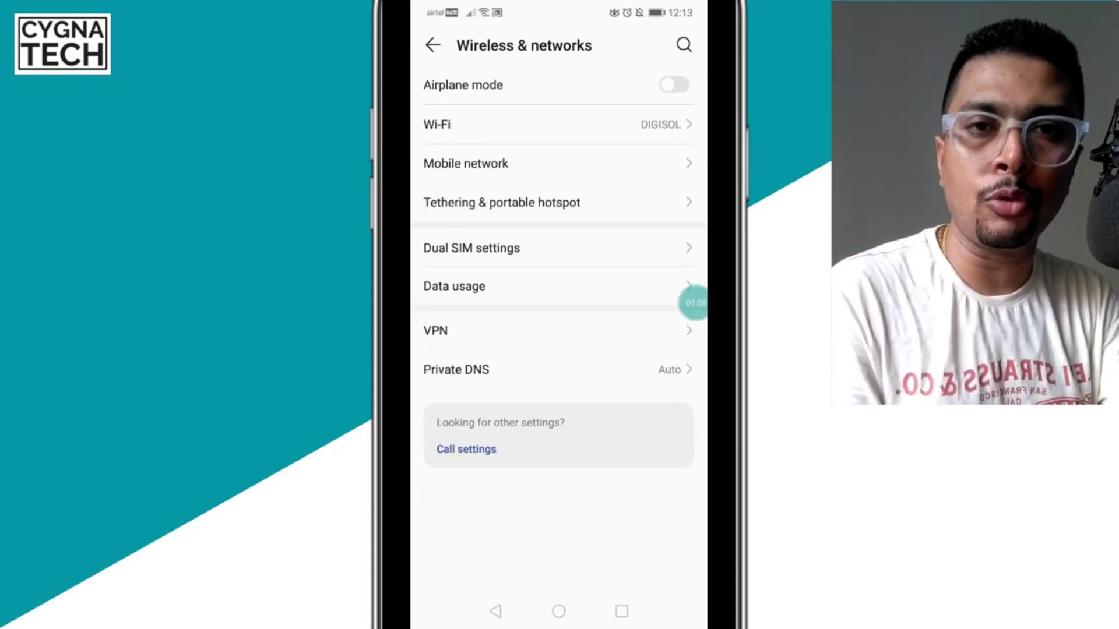
pyautogui.click(559, 163)
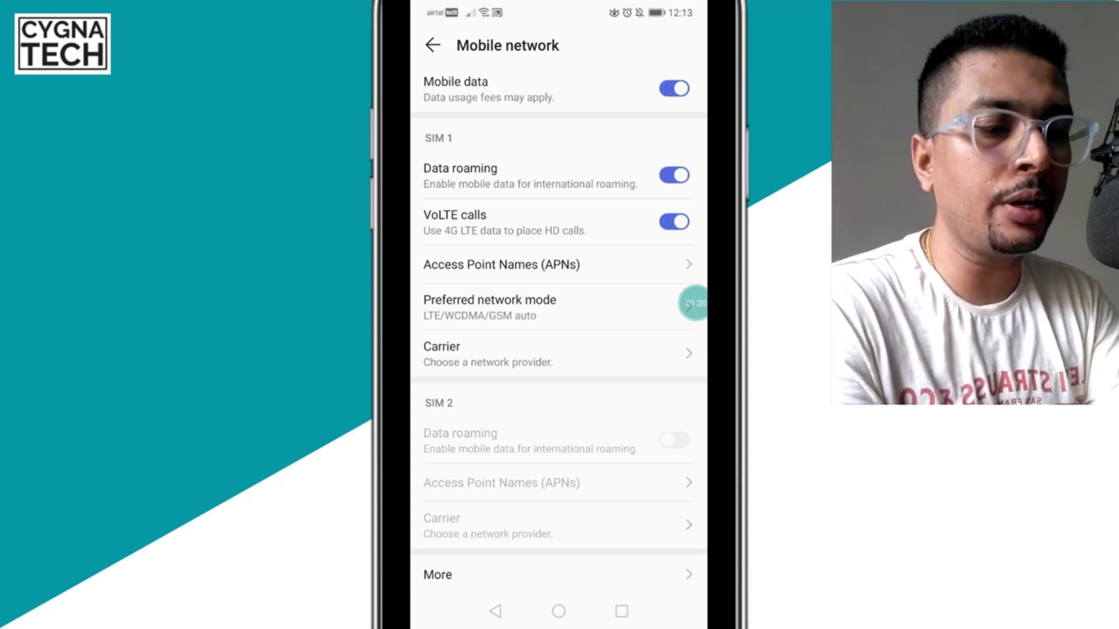
pyautogui.click(542, 265)
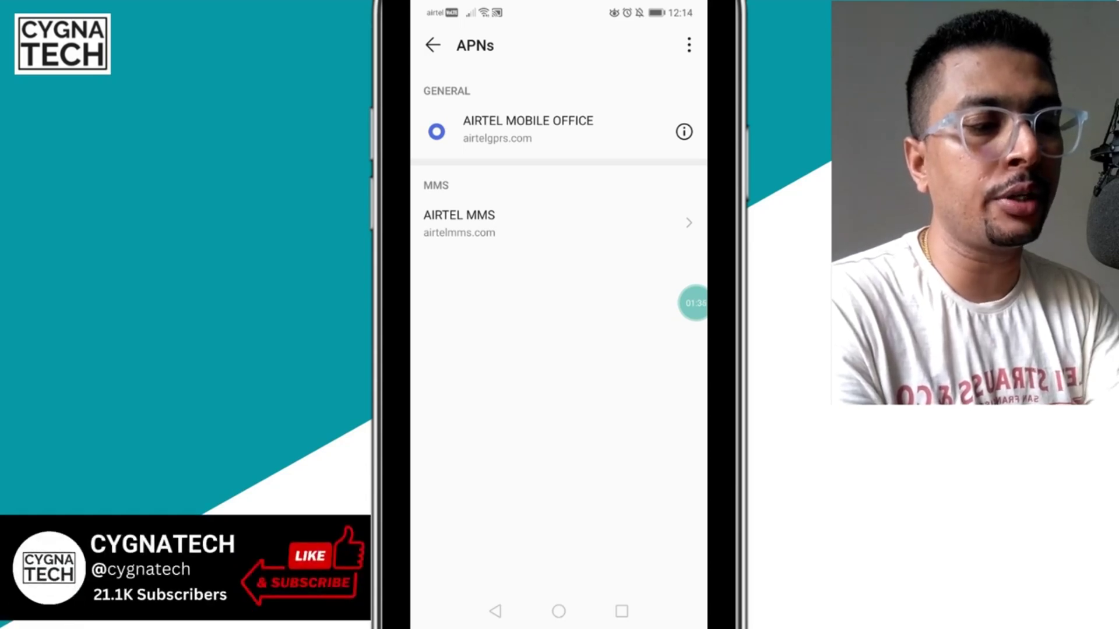
pyautogui.click(689, 45)
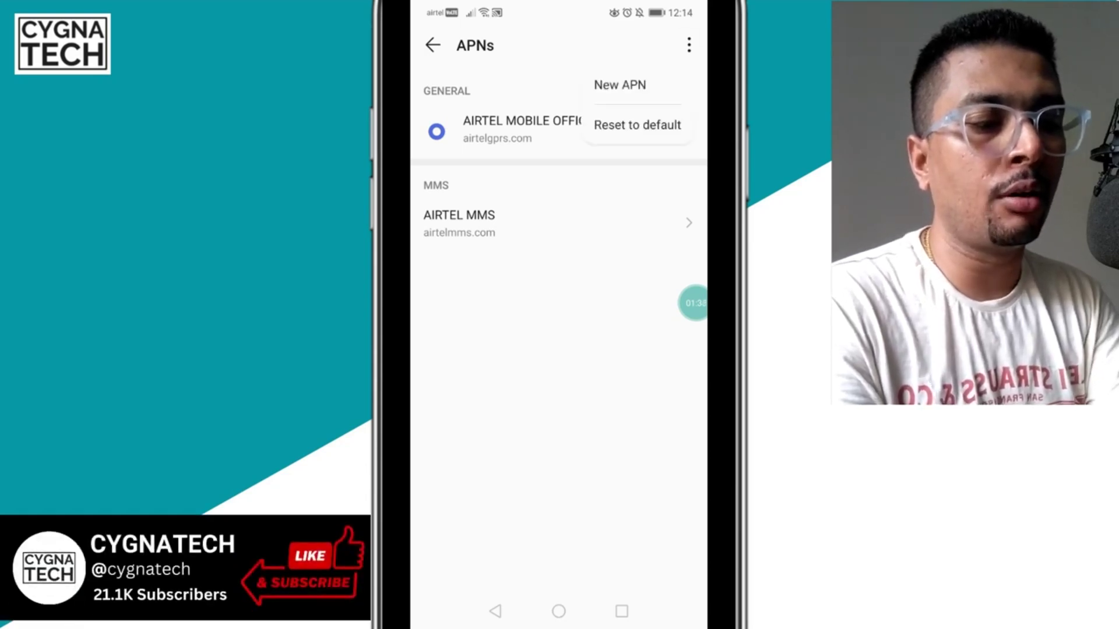
# Create a new APN named '4.4.8.8 5G' with APN value 4.4.8.8.
pyautogui.click(620, 84)
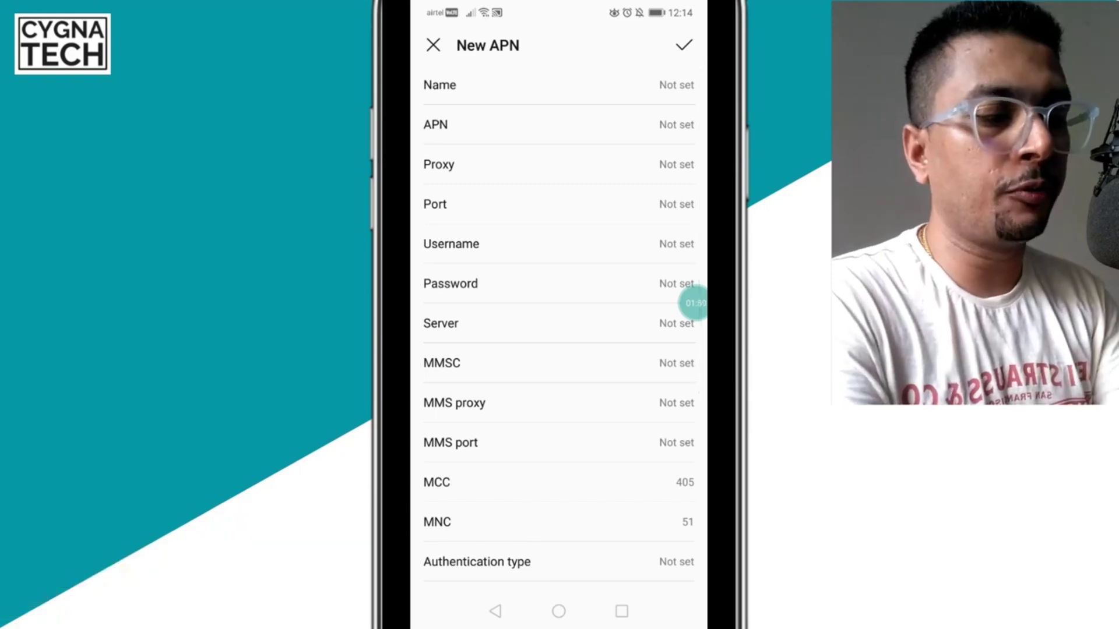
pyautogui.click(558, 85)
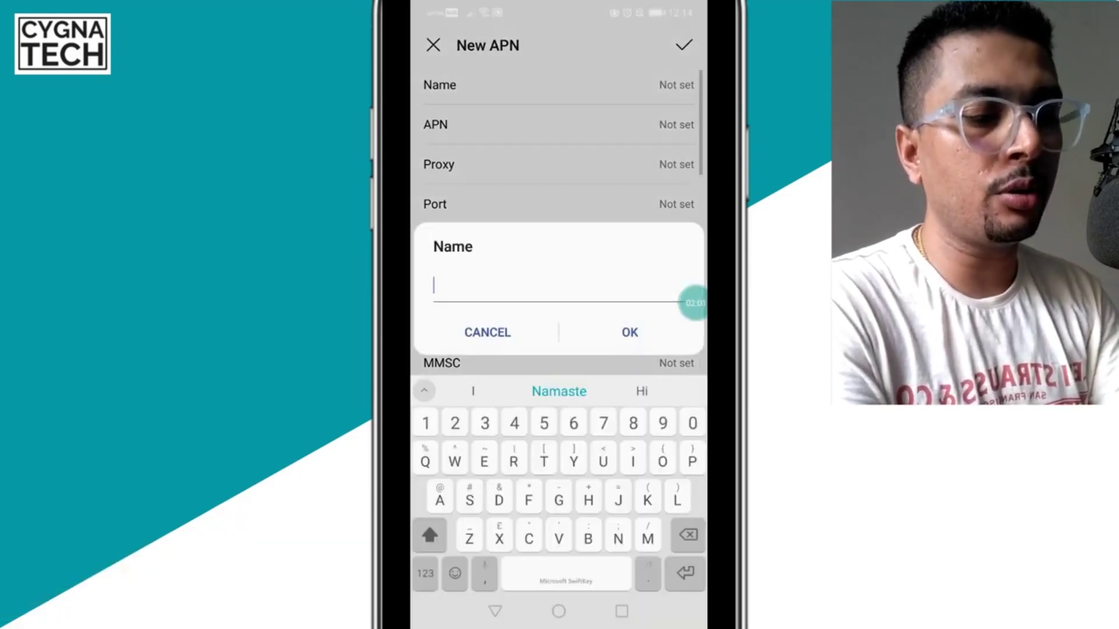
pyautogui.write('4.4')
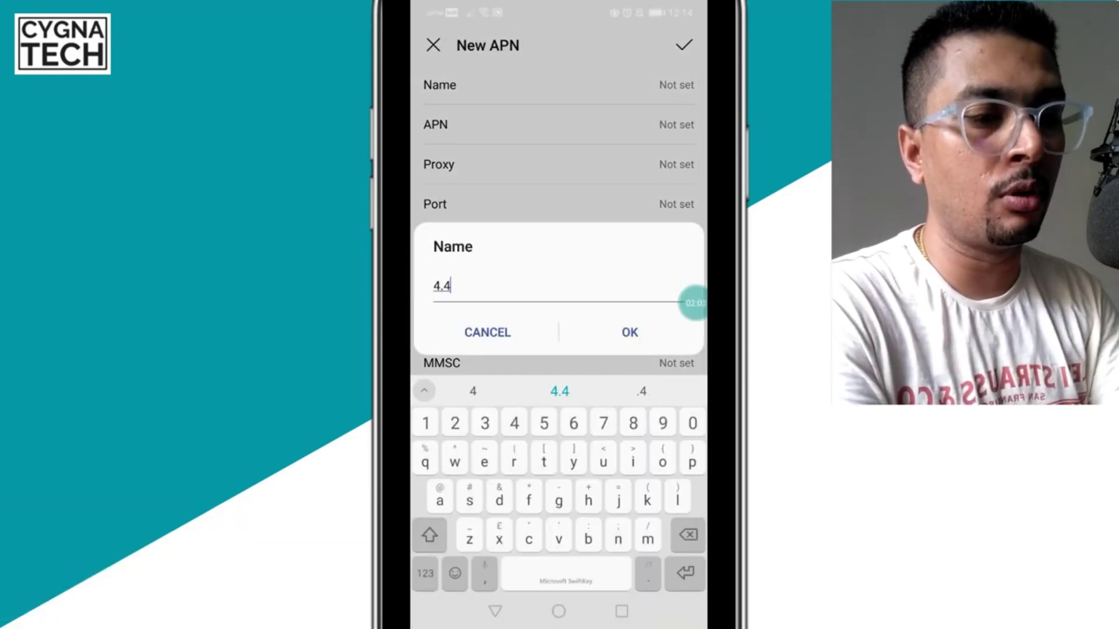
pyautogui.write('.8')
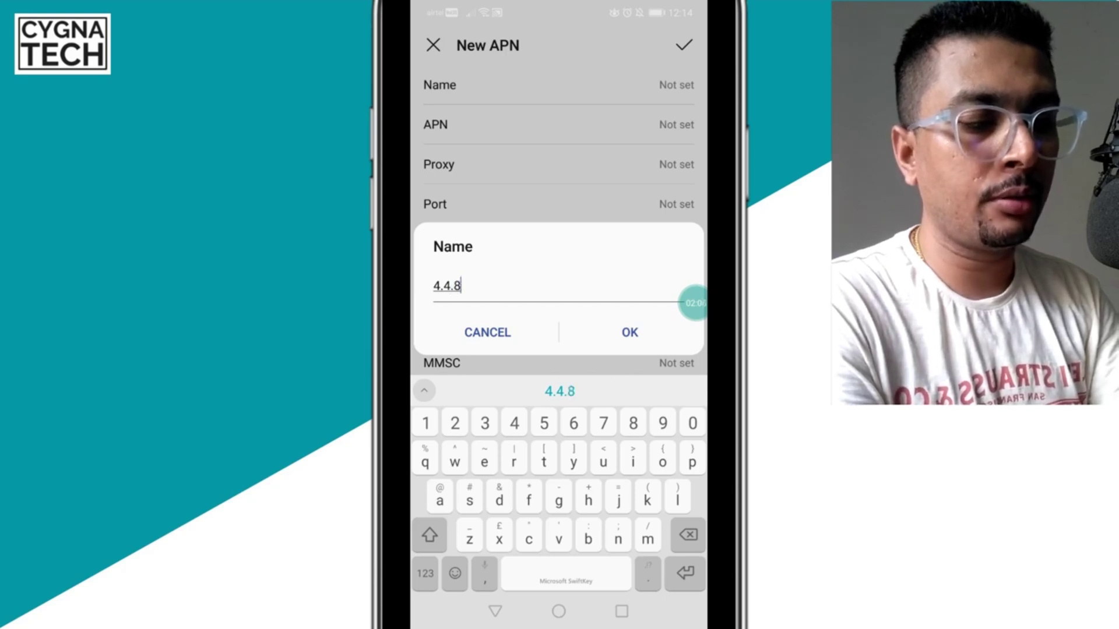
pyautogui.write('.8')
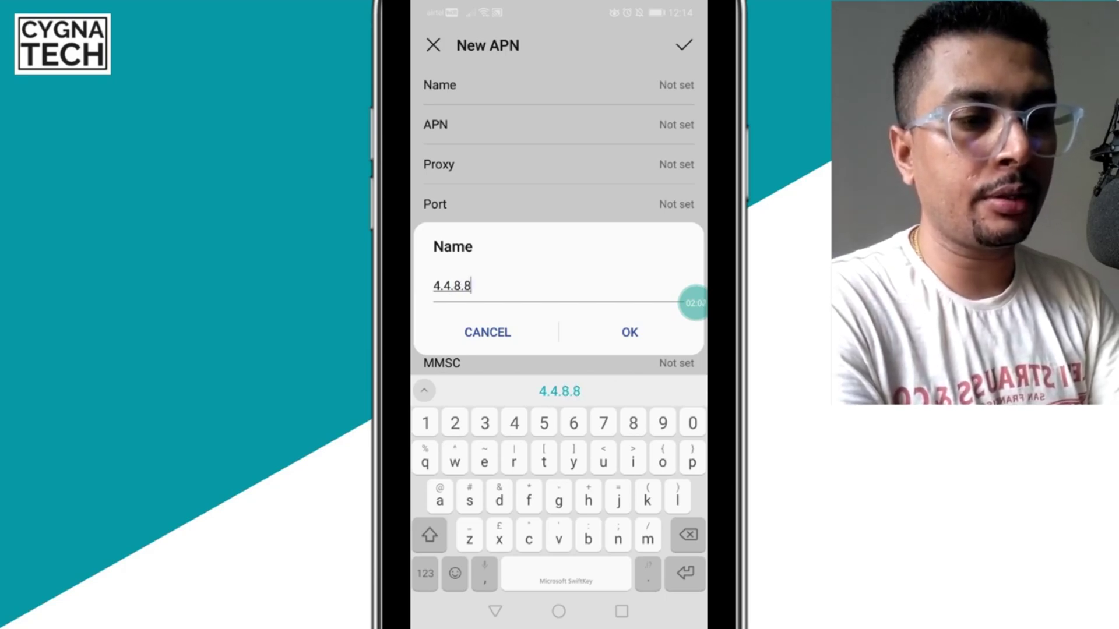
pyautogui.write(' 5')
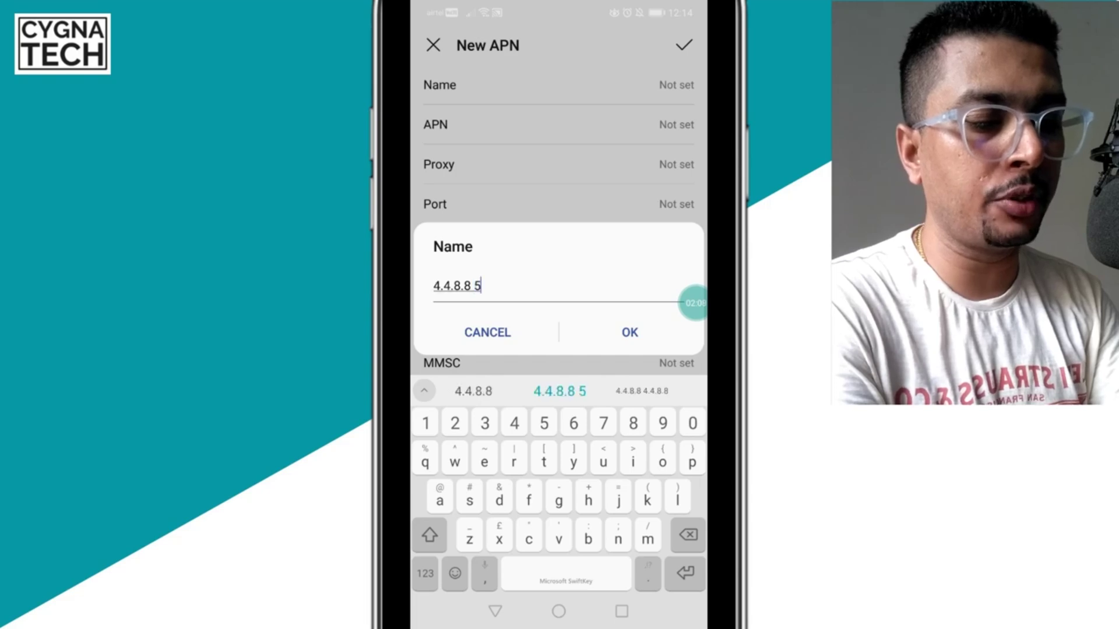
pyautogui.write('G')
pyautogui.click(630, 332)
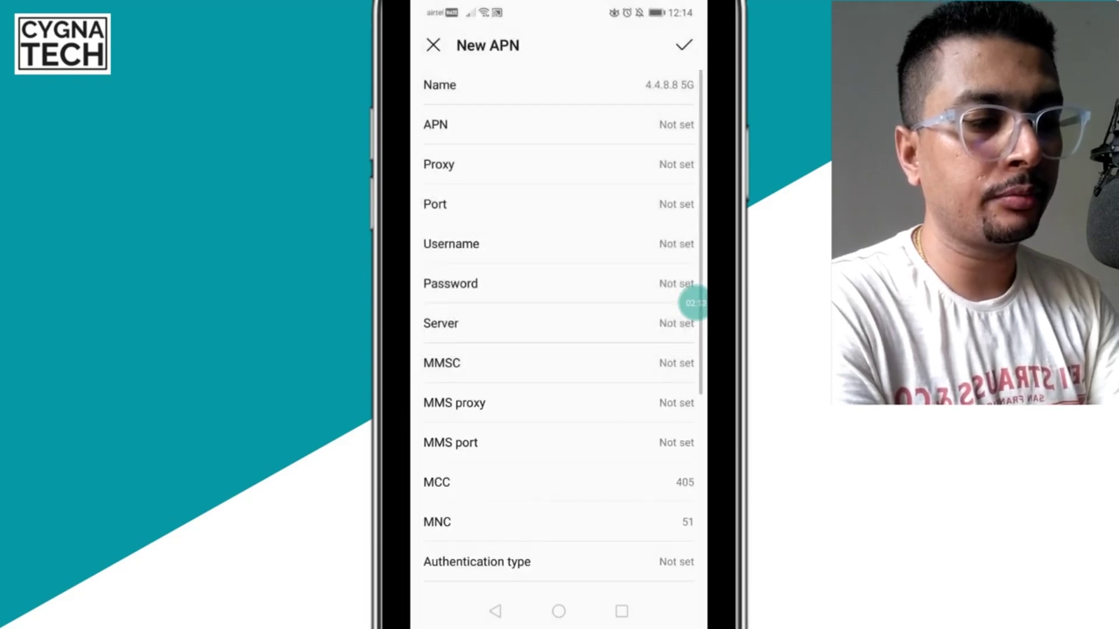
pyautogui.click(559, 124)
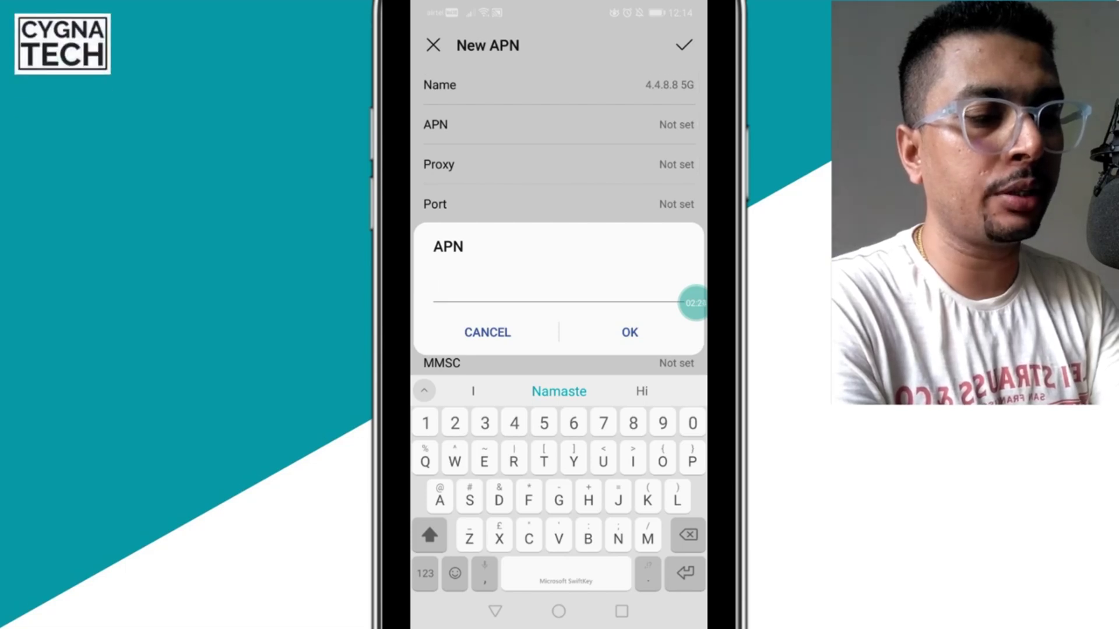
pyautogui.write('4.')
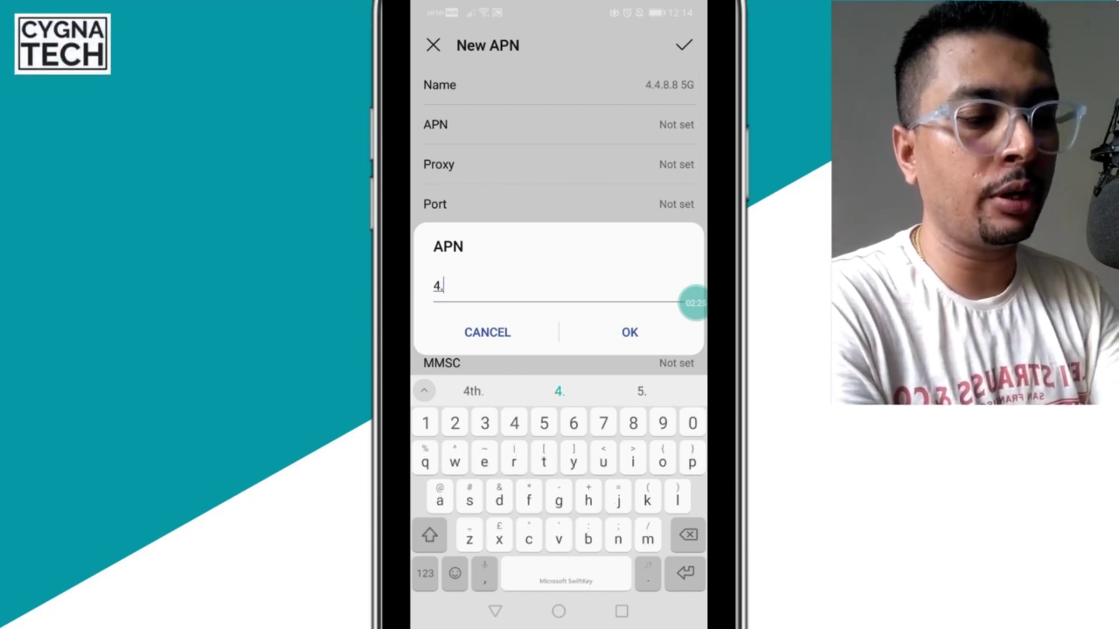
pyautogui.write('4.')
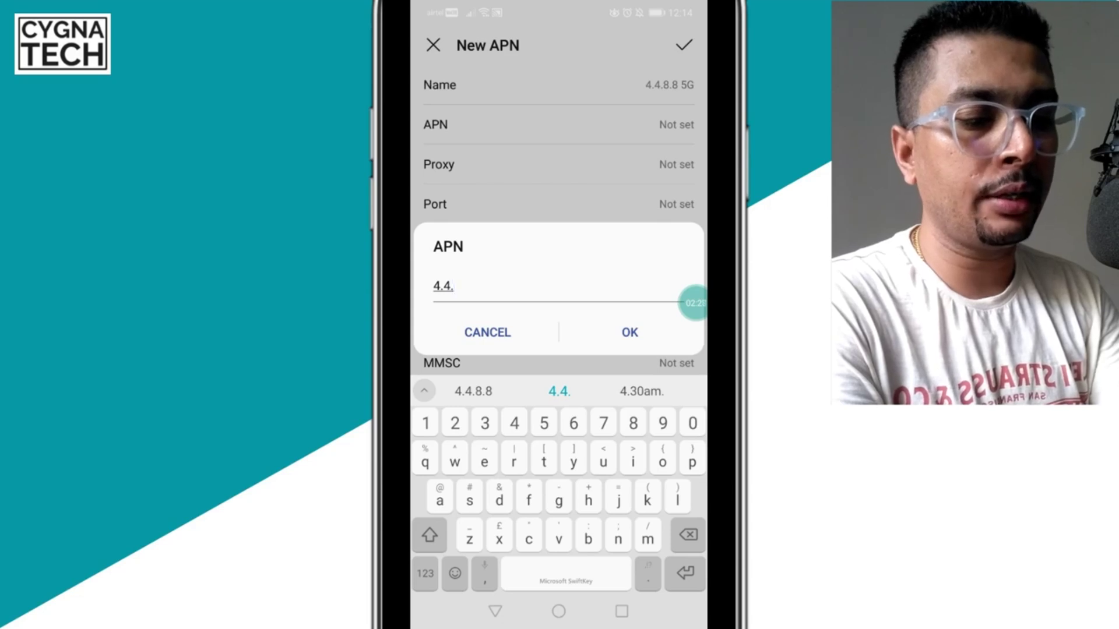
pyautogui.write('8.8')
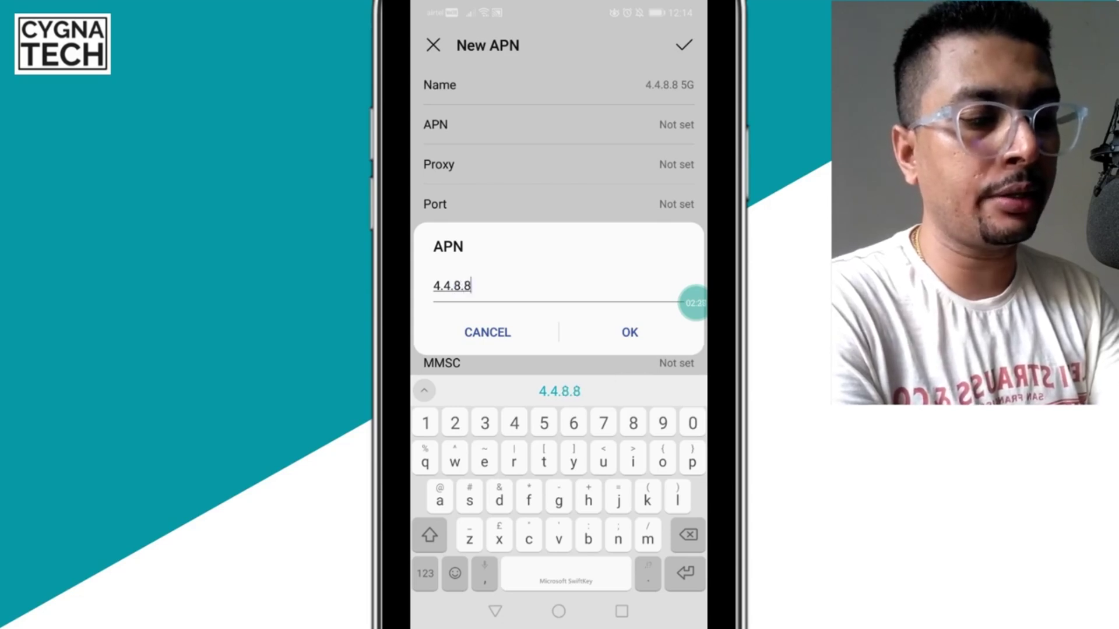
pyautogui.click(629, 333)
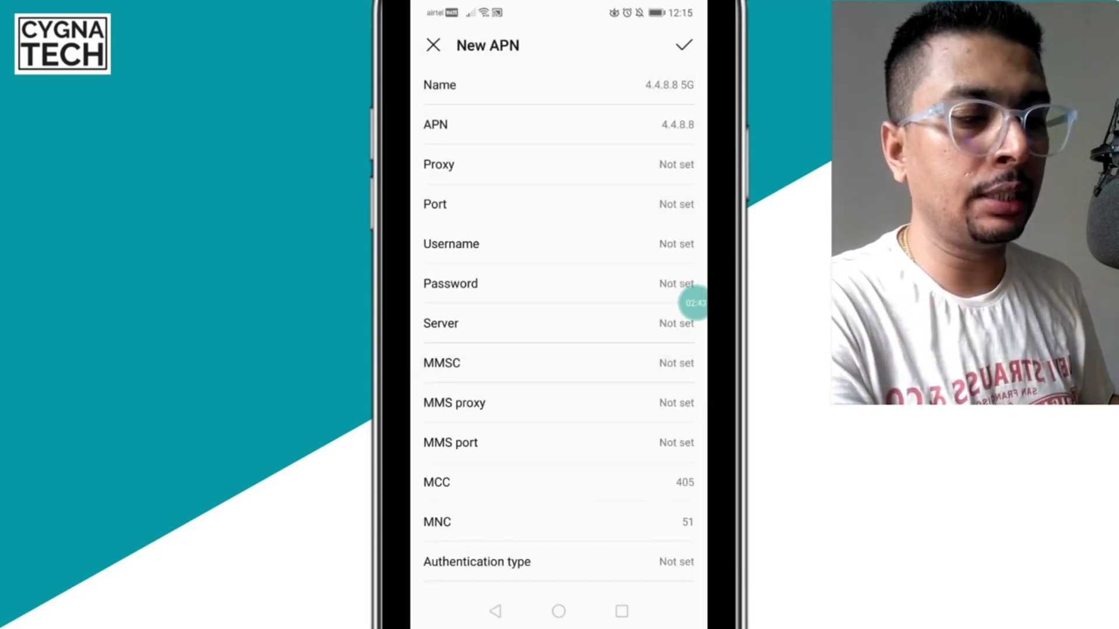
pyautogui.click(612, 323)
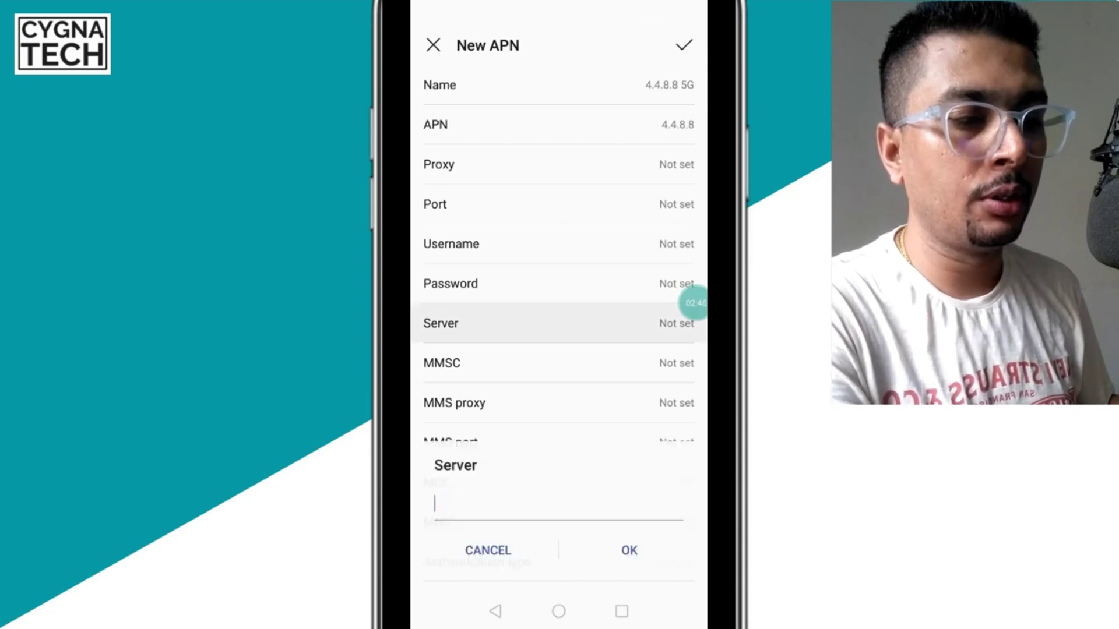
pyautogui.click(429, 535)
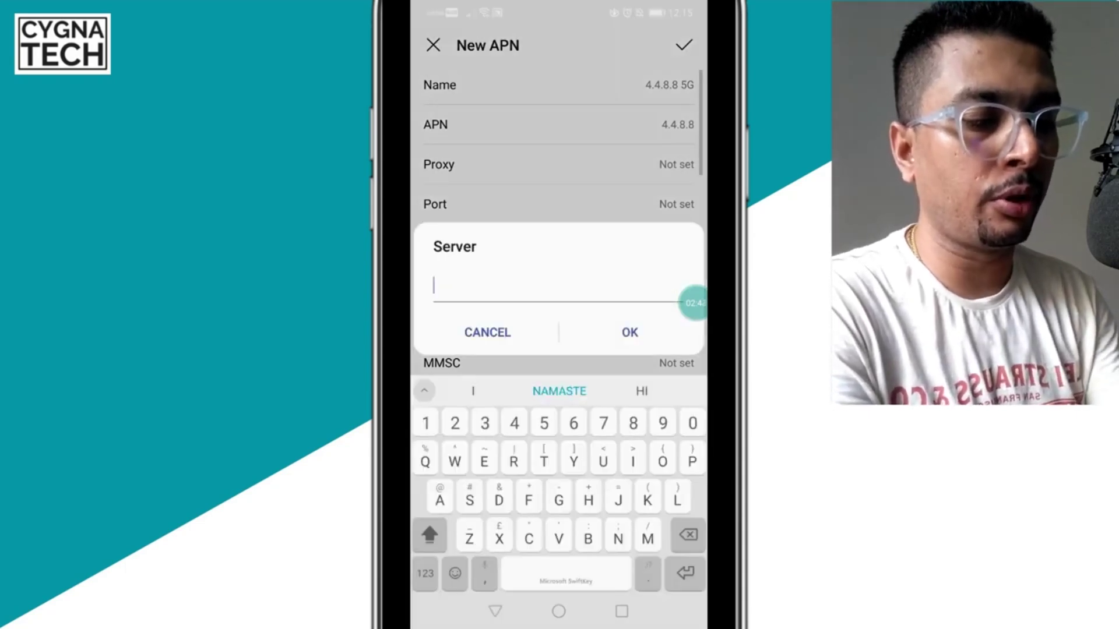
pyautogui.write('www.g')
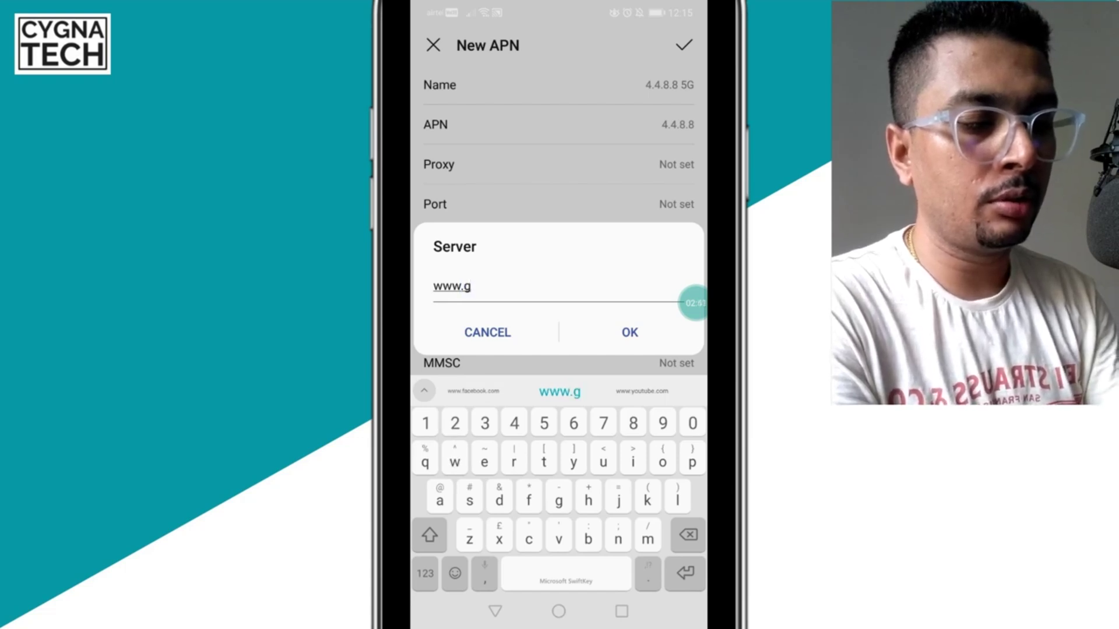
pyautogui.write('oogle.')
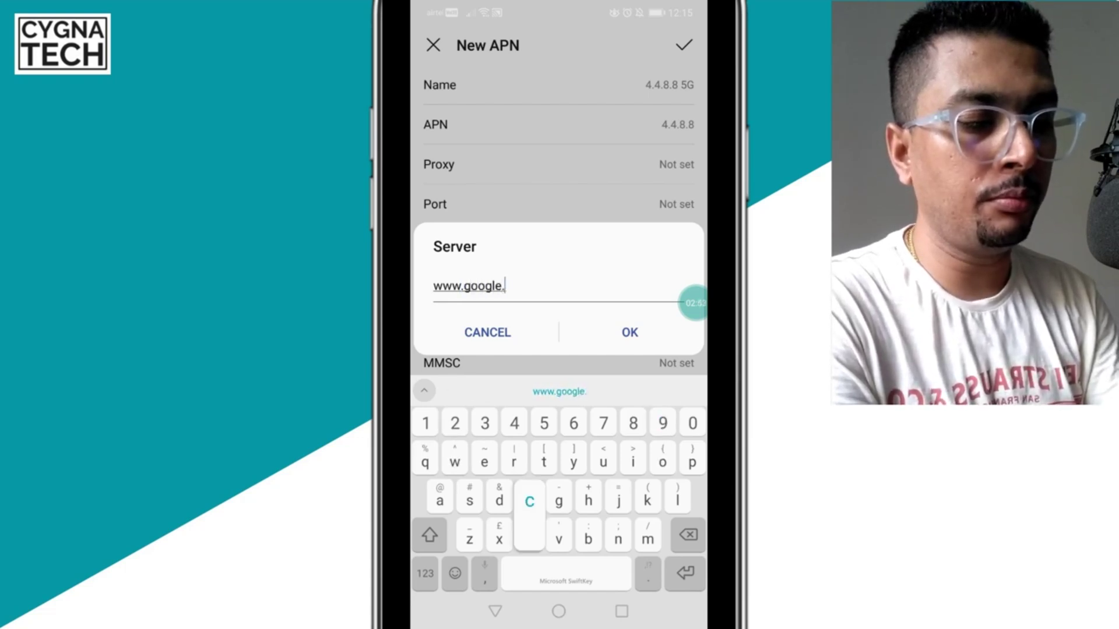
pyautogui.write('com')
pyautogui.click(630, 333)
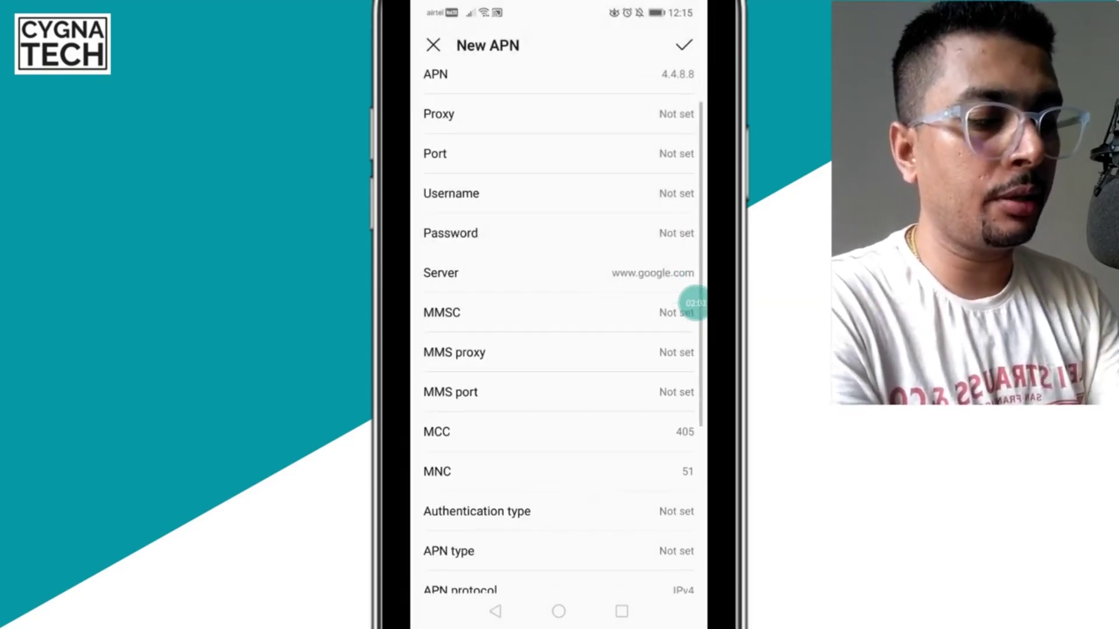
pyautogui.scroll(-5, 560, 350)
pyautogui.click(559, 413)
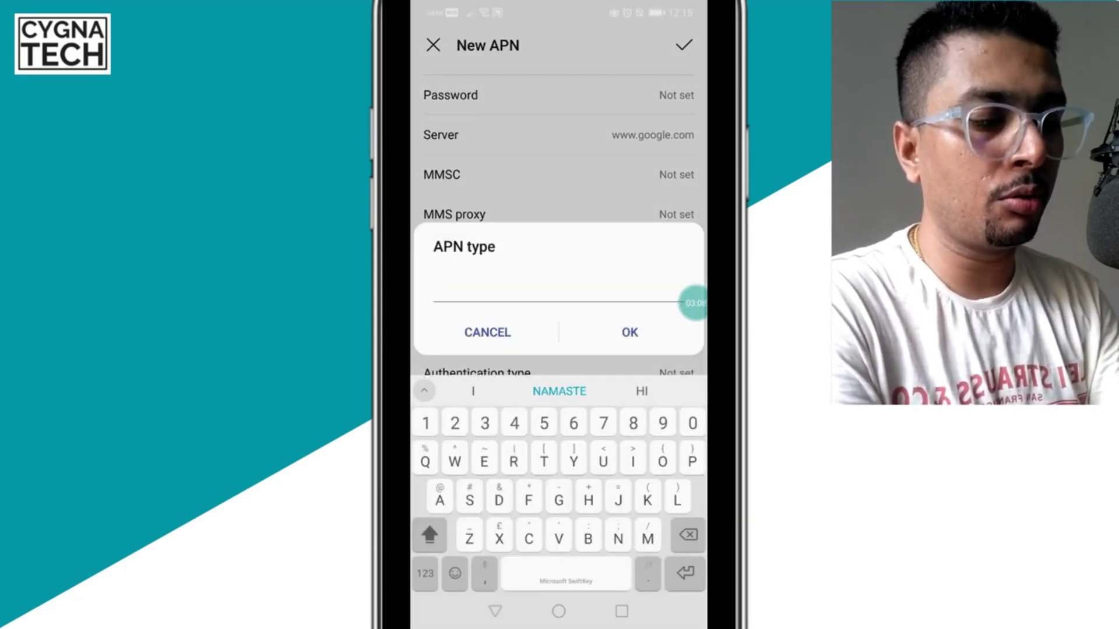
pyautogui.write('de')
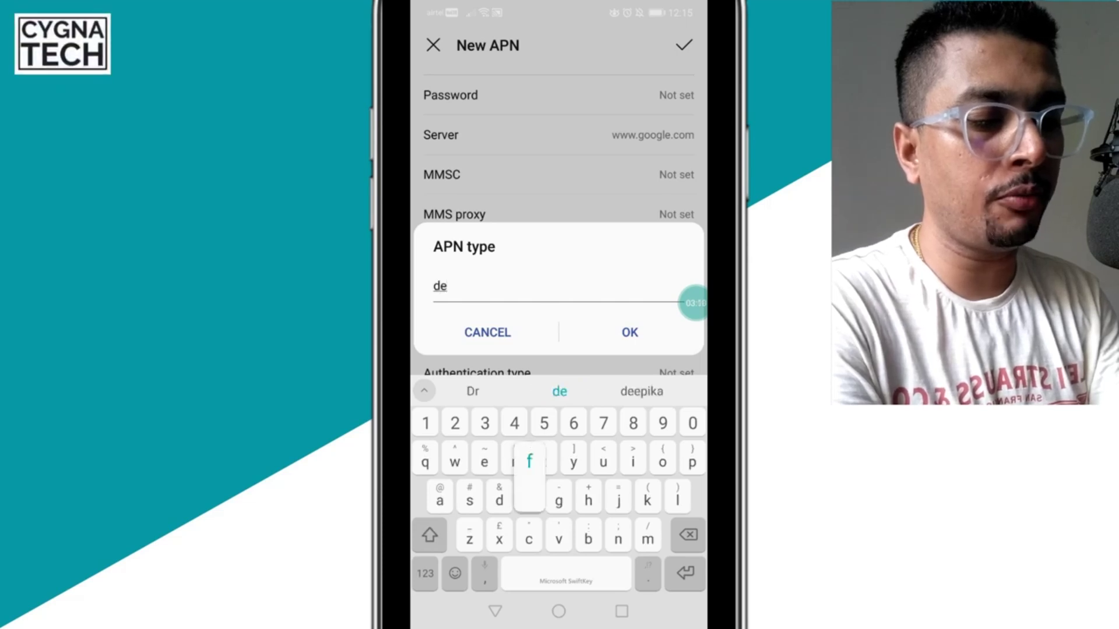
pyautogui.write('fault')
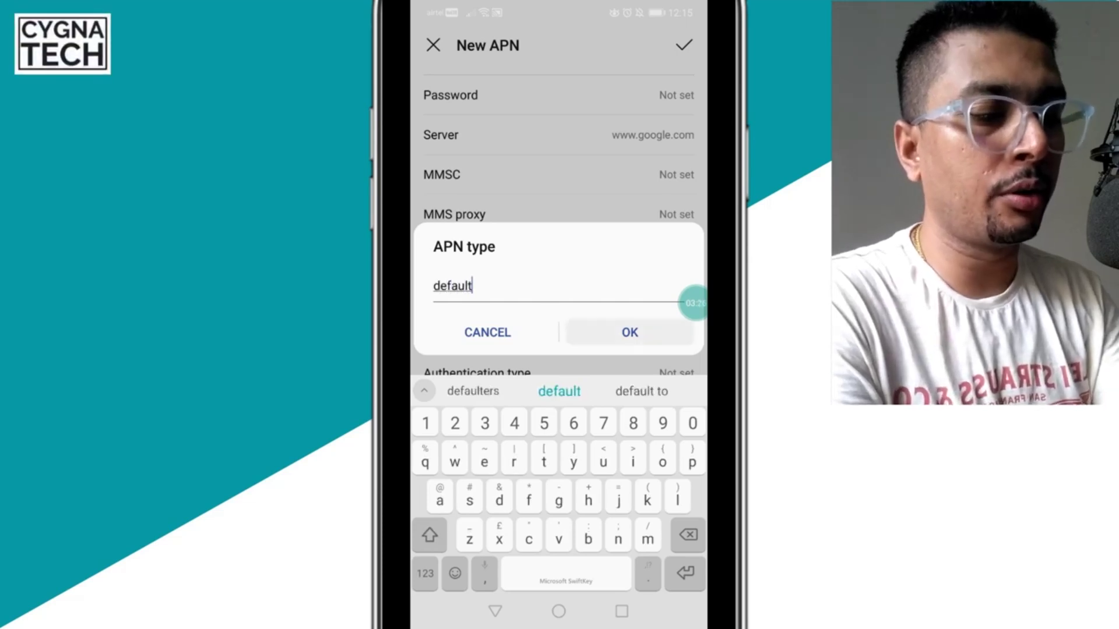
pyautogui.click(630, 332)
pyautogui.scroll(-3, 560, 350)
# Set APN protocol to IPv4/IPv6 and allow LTE, HSPAP, HSPA, HSUPA, HSDPA, UMTS, EDGE, GPRS, eHRPD, EVDO_B bearers.
pyautogui.click(559, 327)
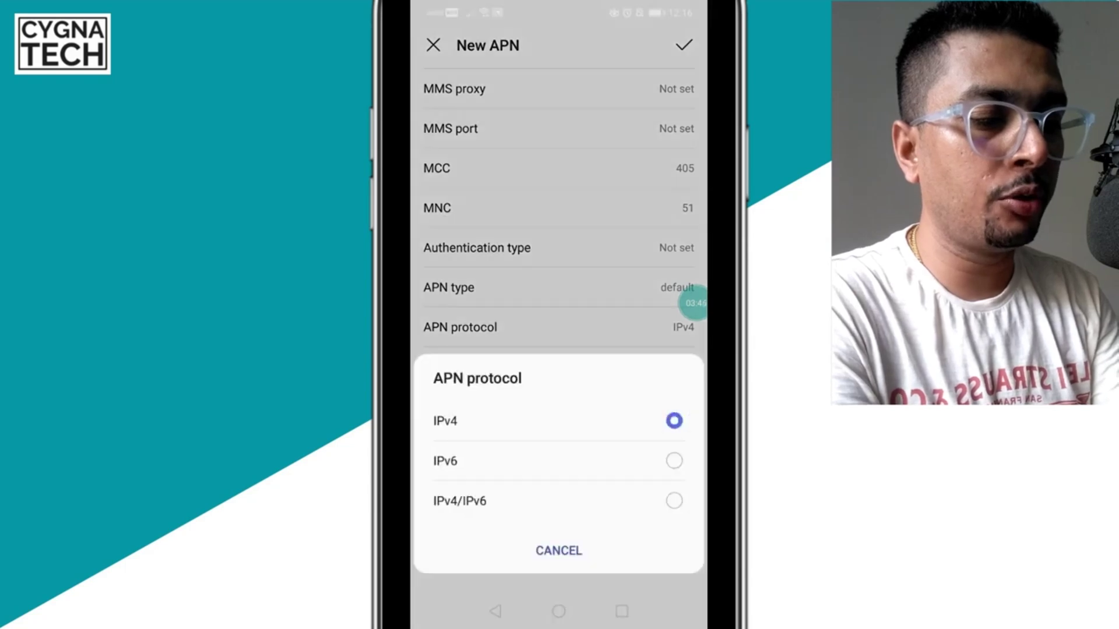
pyautogui.click(674, 501)
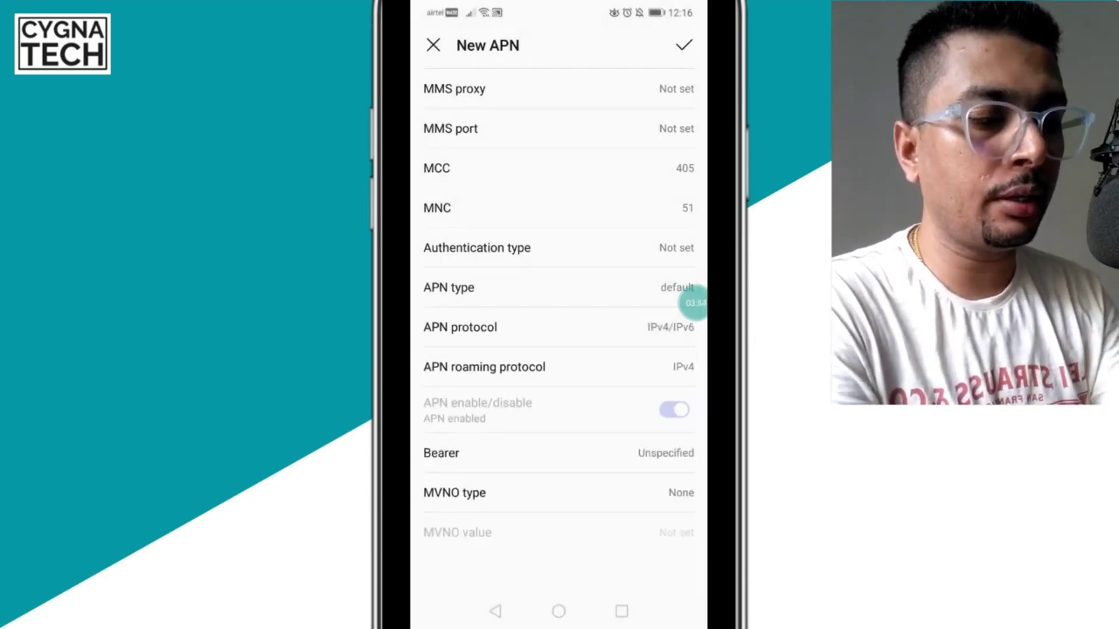
pyautogui.click(560, 453)
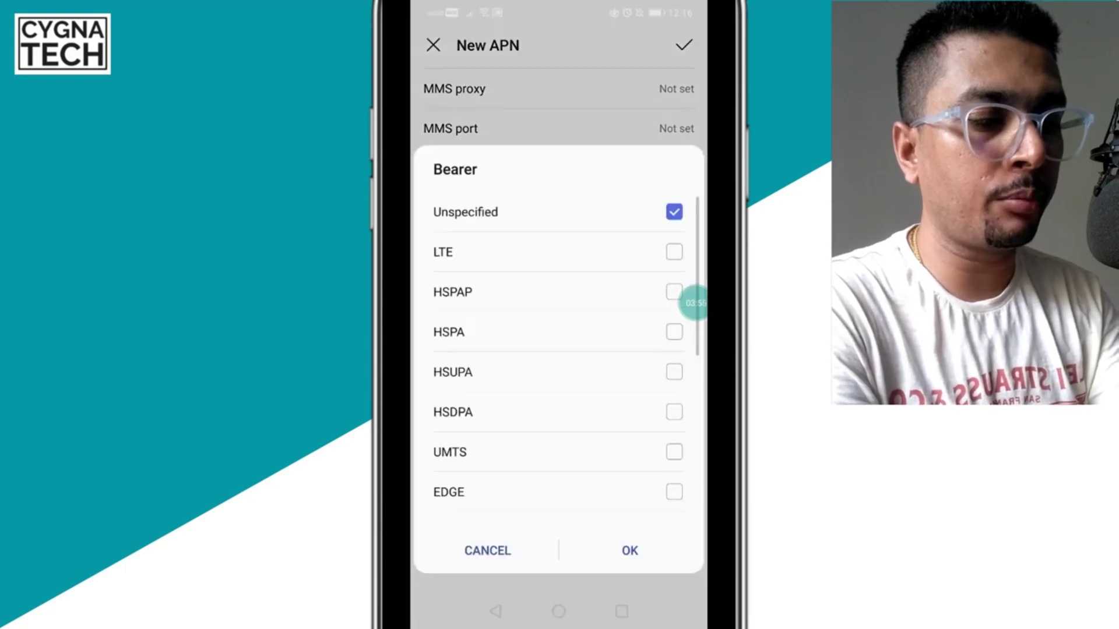
pyautogui.click(675, 252)
pyautogui.click(674, 292)
pyautogui.click(674, 332)
pyautogui.click(674, 372)
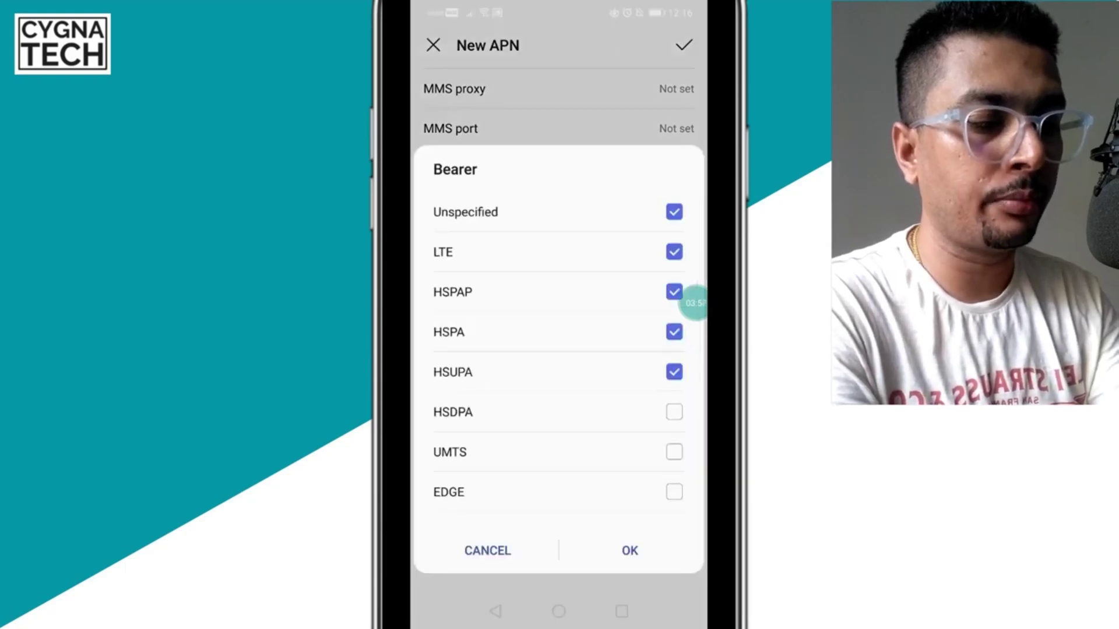
pyautogui.click(673, 412)
pyautogui.click(673, 452)
pyautogui.click(675, 492)
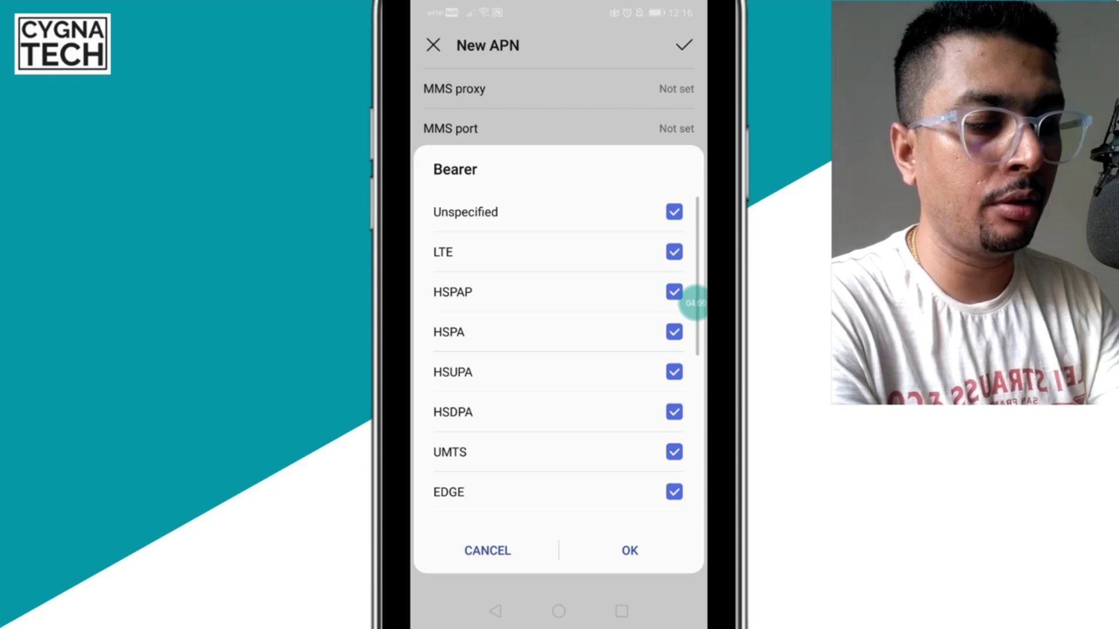
pyautogui.scroll(-5, 560, 367)
pyautogui.click(674, 275)
pyautogui.click(673, 315)
pyautogui.click(674, 355)
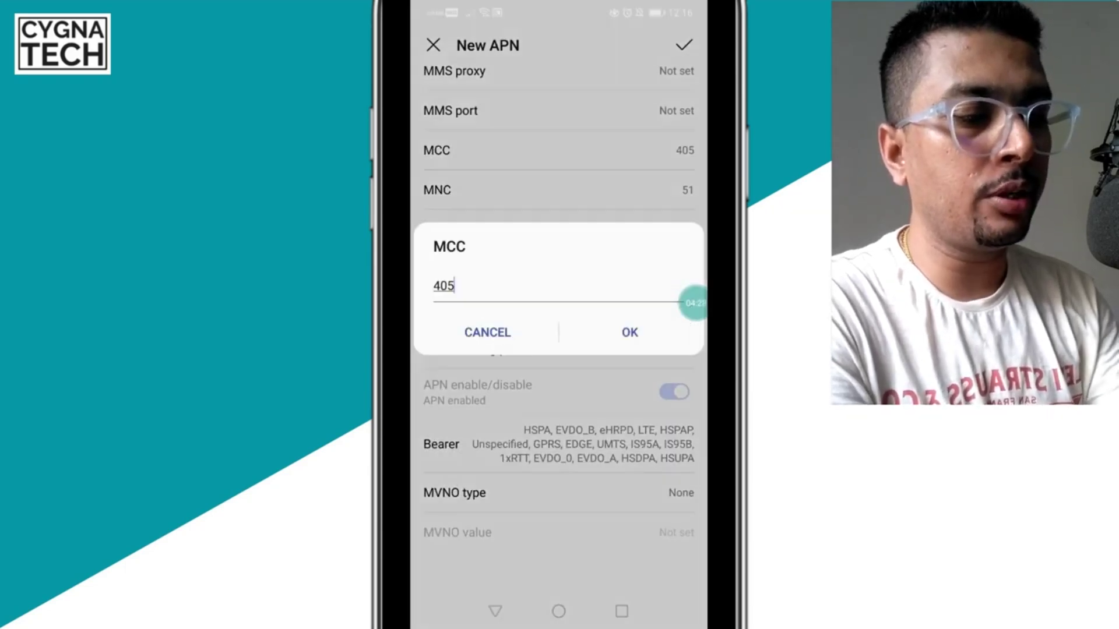
# Change the APN's MCC to 505.
pyautogui.click(556, 286)
pyautogui.click(688, 535)
pyautogui.click(688, 536)
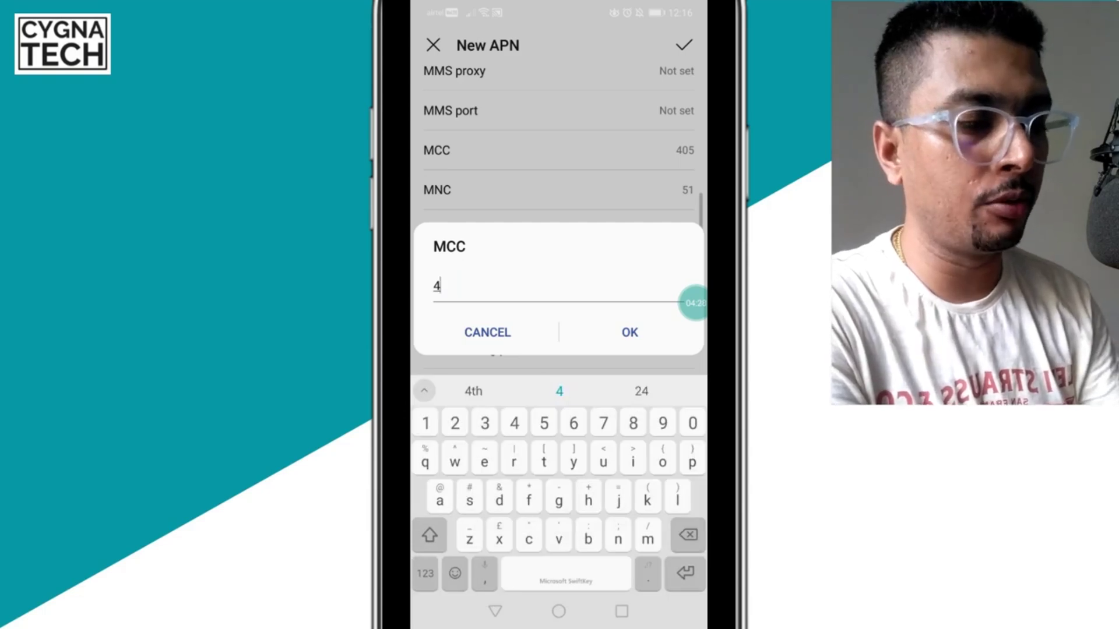
pyautogui.click(544, 423)
pyautogui.write('505')
pyautogui.click(692, 423)
pyautogui.click(543, 424)
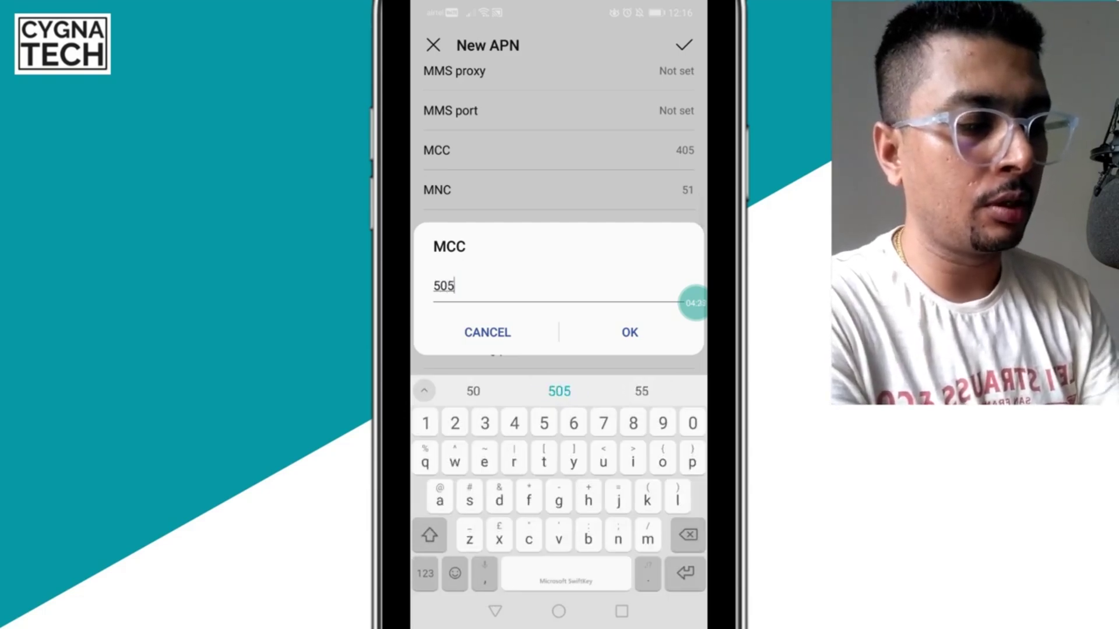
pyautogui.click(630, 332)
# Replace the MNC value and set the roaming protocol to IPv4/IPv6.
pyautogui.click(558, 190)
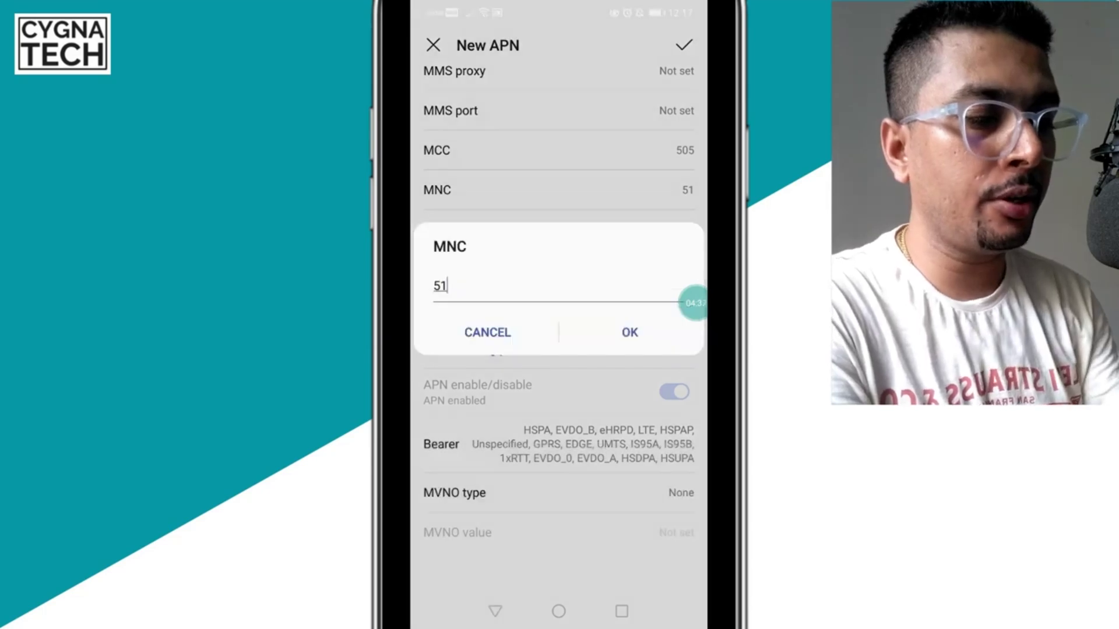
pyautogui.click(556, 285)
pyautogui.click(688, 536)
pyautogui.click(688, 536)
pyautogui.click(692, 423)
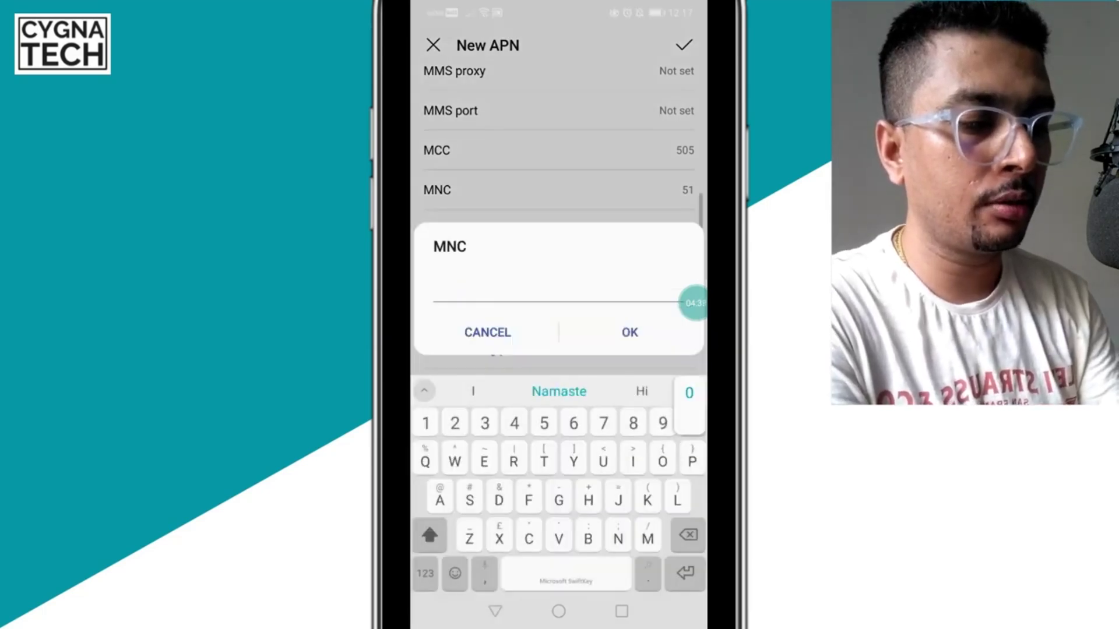
pyautogui.click(425, 423)
pyautogui.click(629, 332)
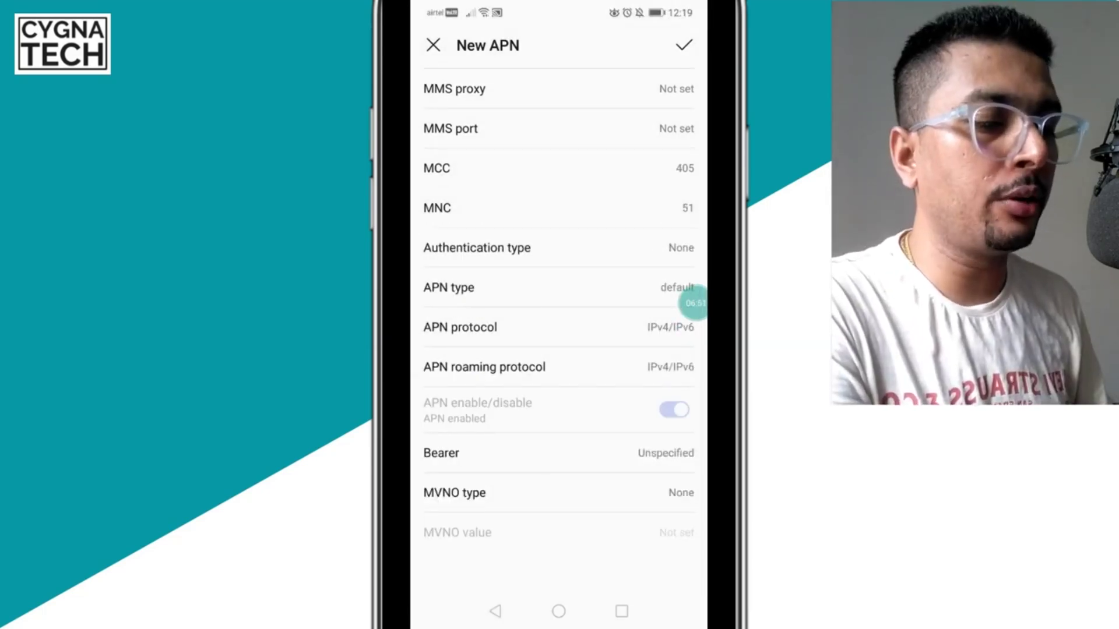
pyautogui.click(559, 367)
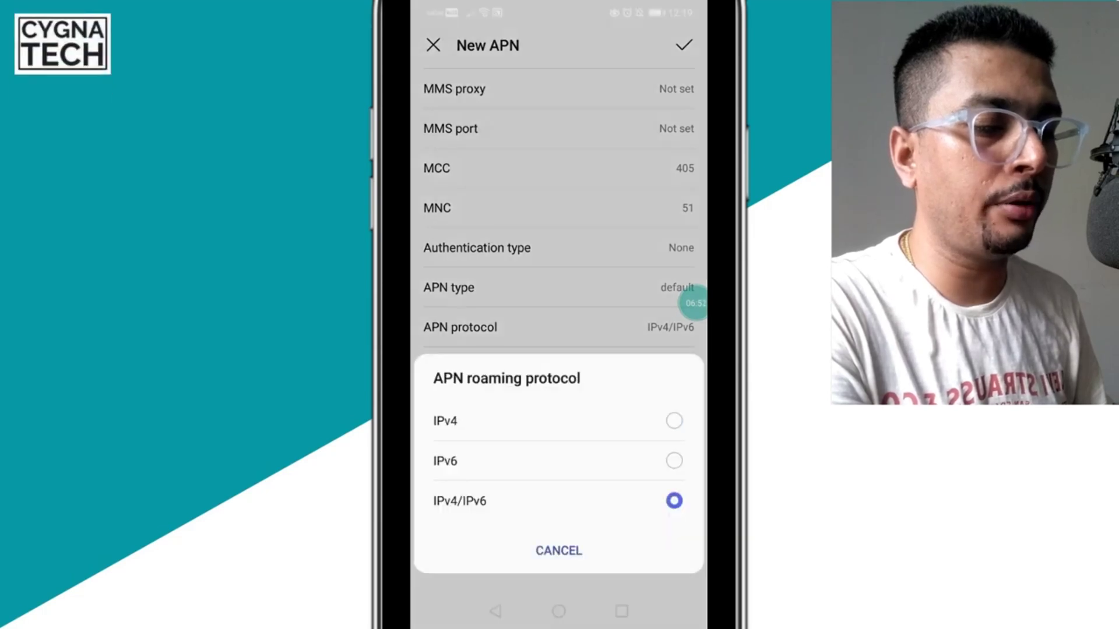
pyautogui.click(673, 501)
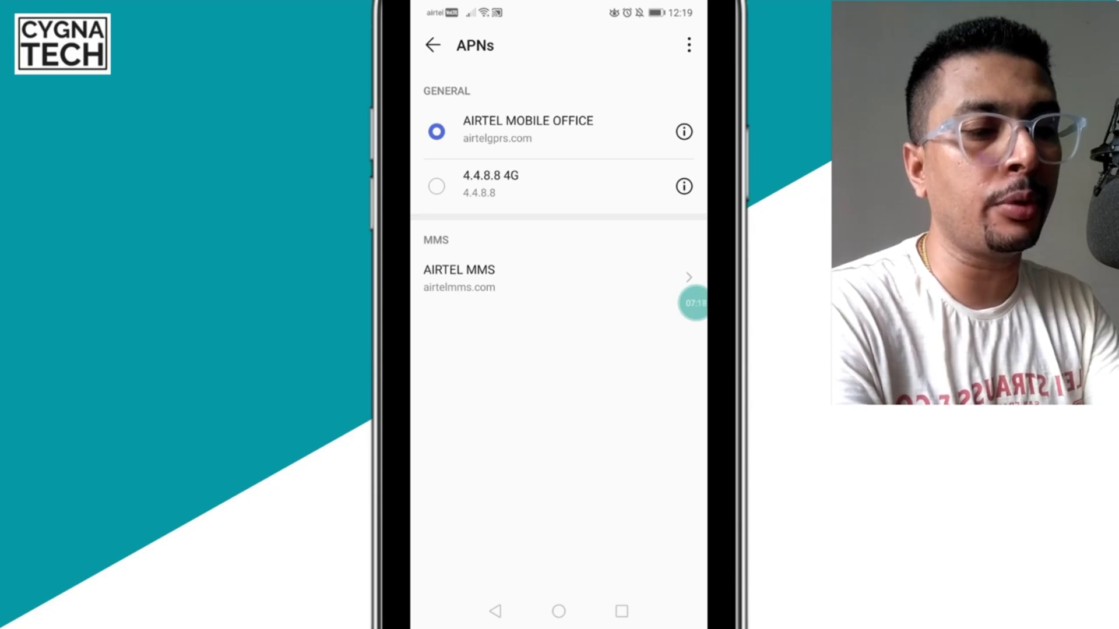
# Select 4.4.8.8 4G as the active access point.
pyautogui.click(436, 186)
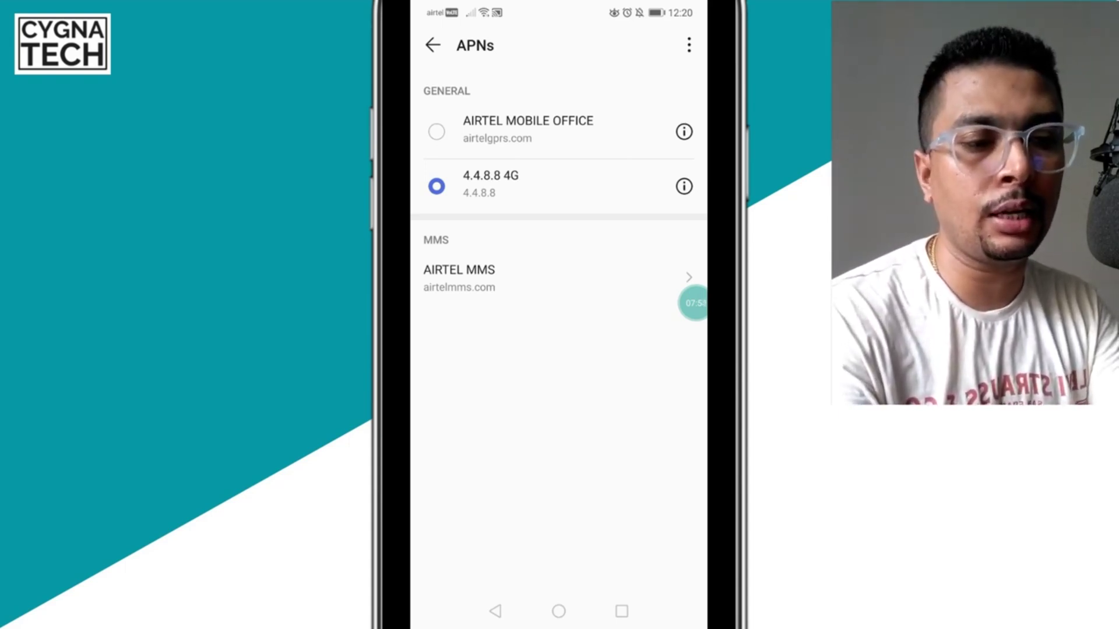
pyautogui.click(437, 131)
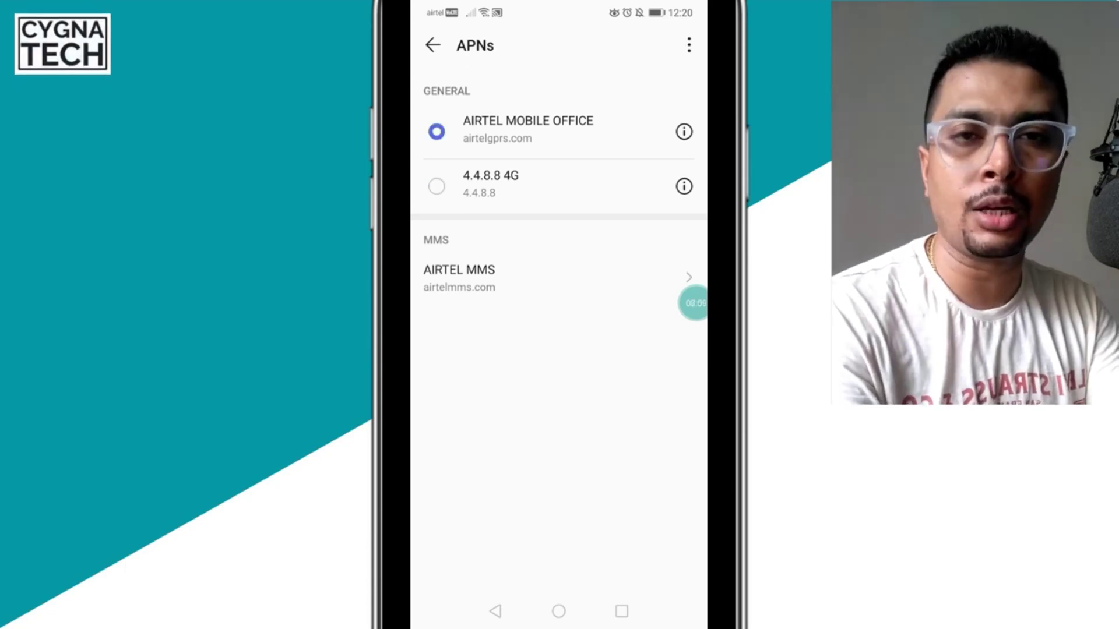